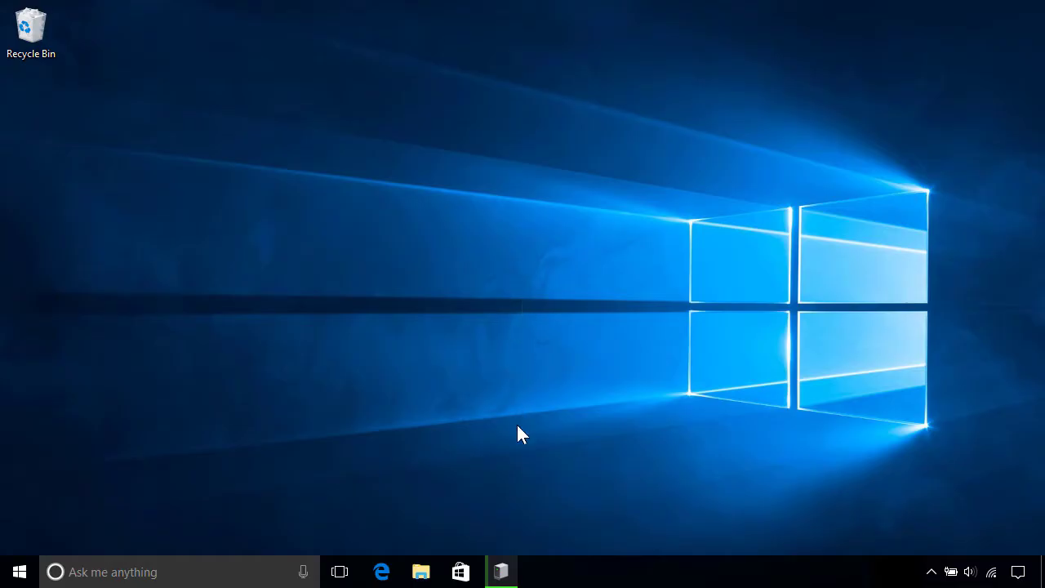
- Search Windows for "device install" and check the device installation settings for automatic downloads of manufacturers' apps and custom icons
click(503, 570)
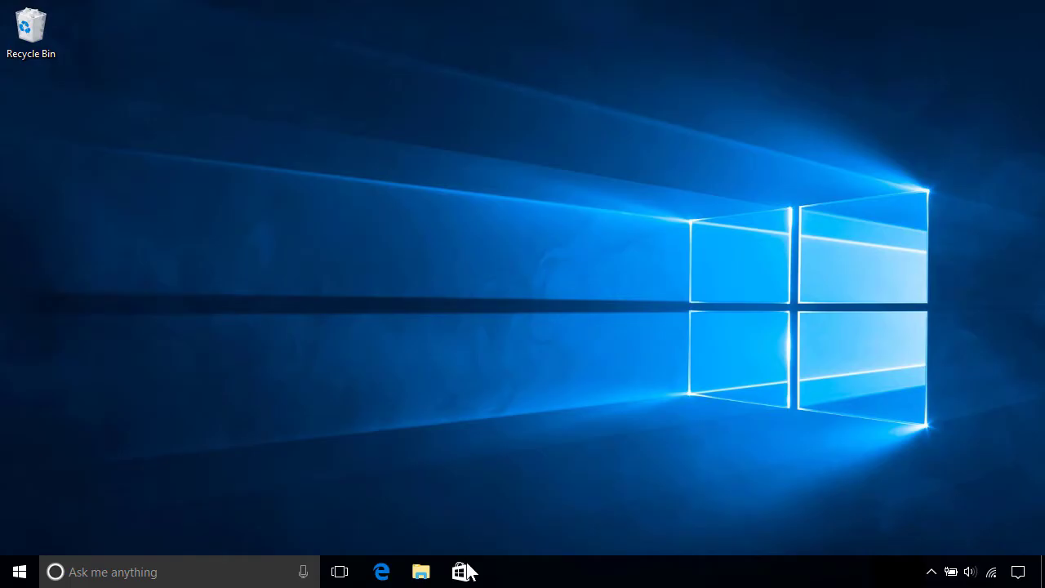
click(238, 571)
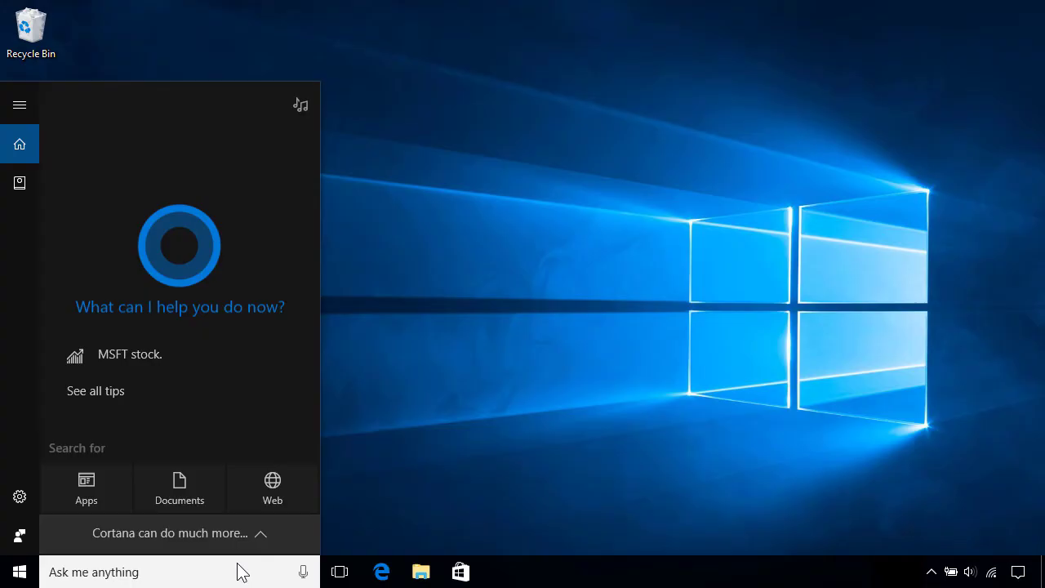
text(device instal)
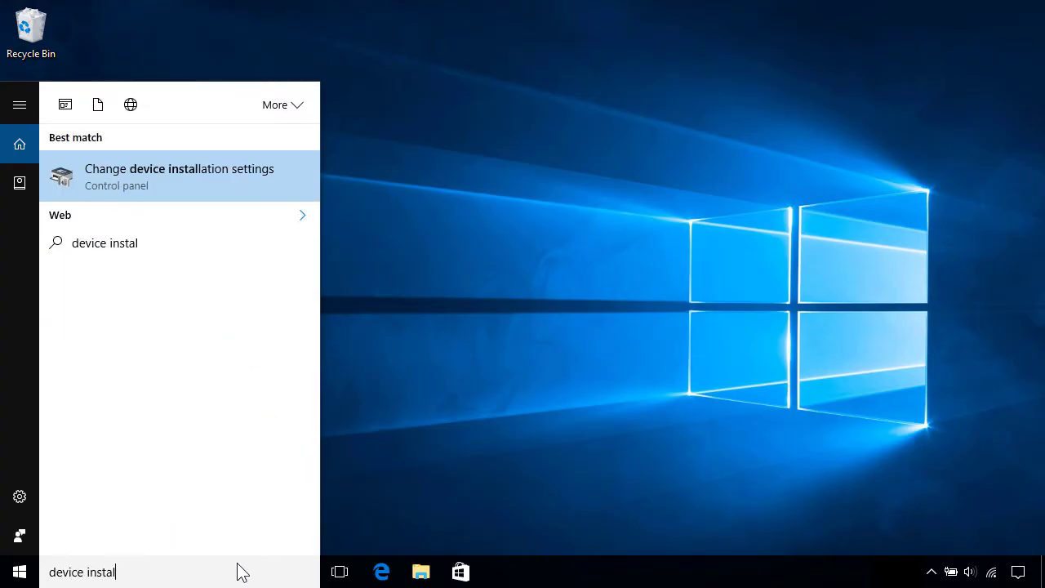
text(l)
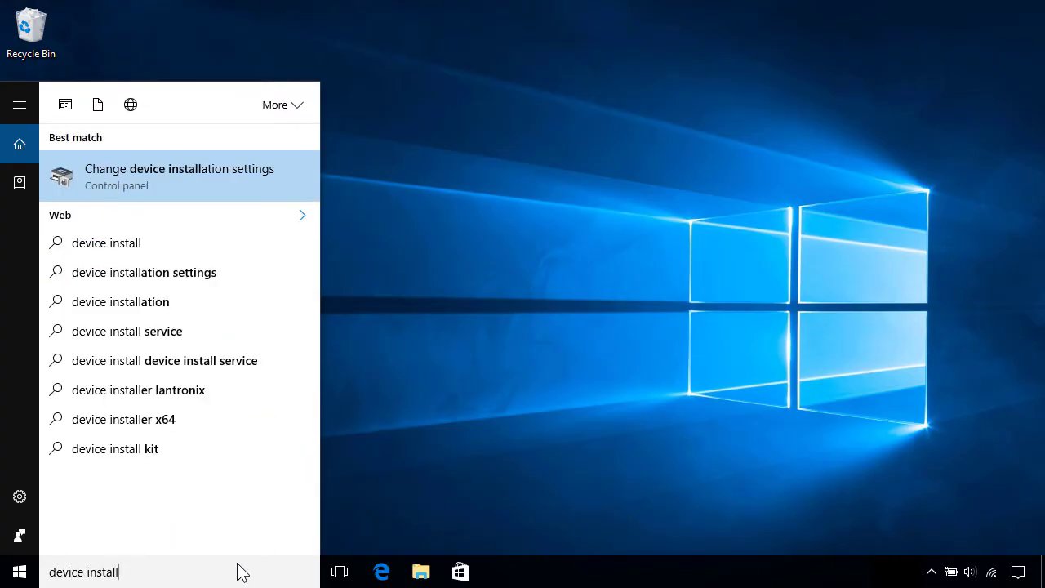
click(213, 188)
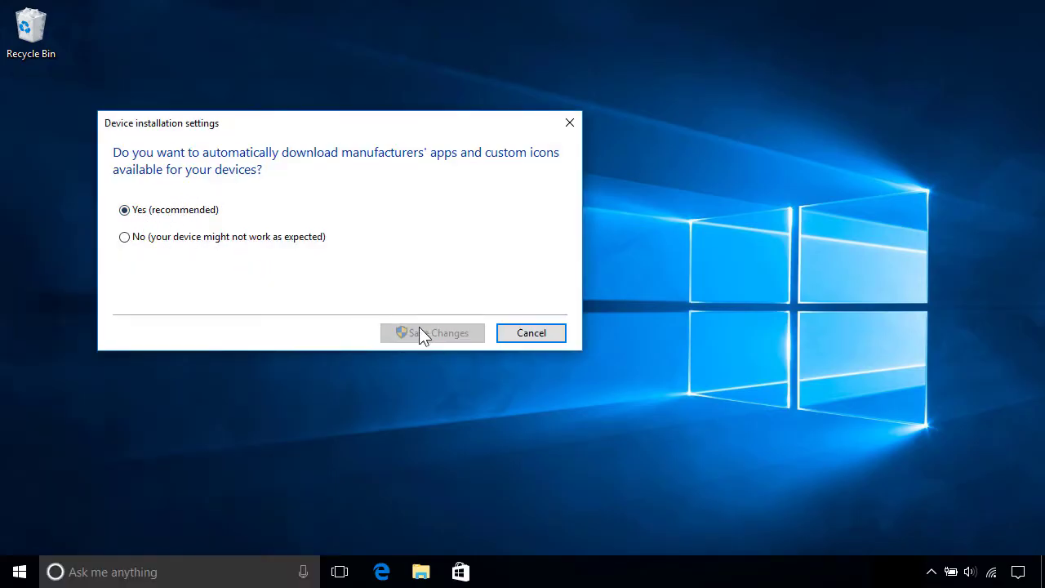
click(531, 335)
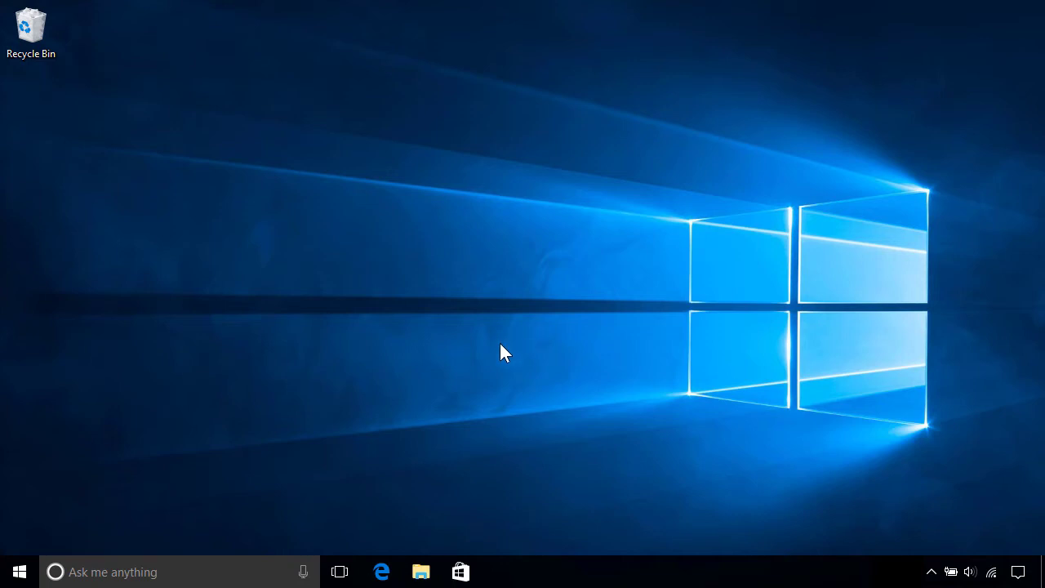
- Open the Printers & scanners page of the Devices category in Windows Settings
click(18, 575)
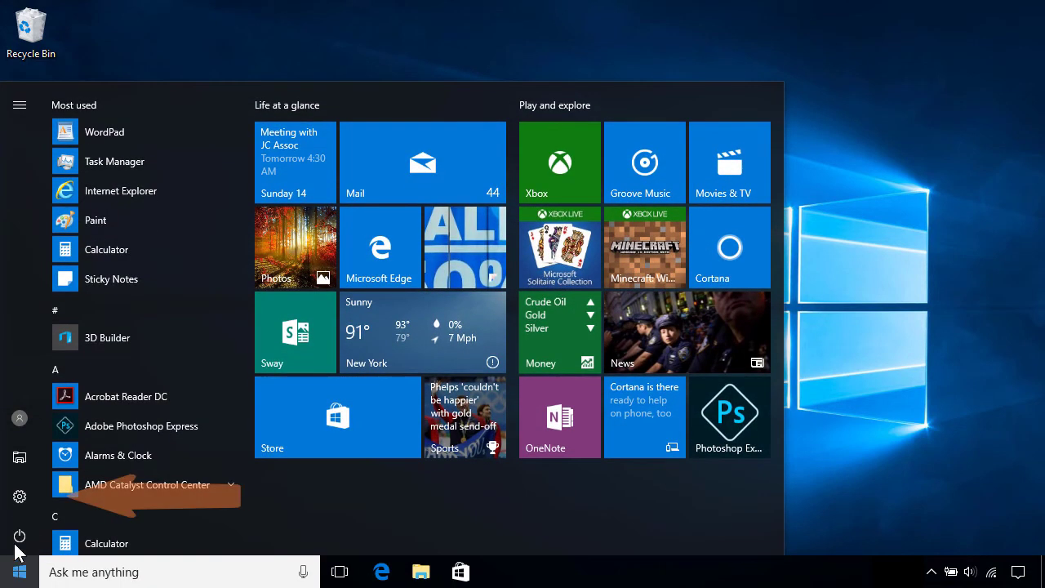
click(20, 497)
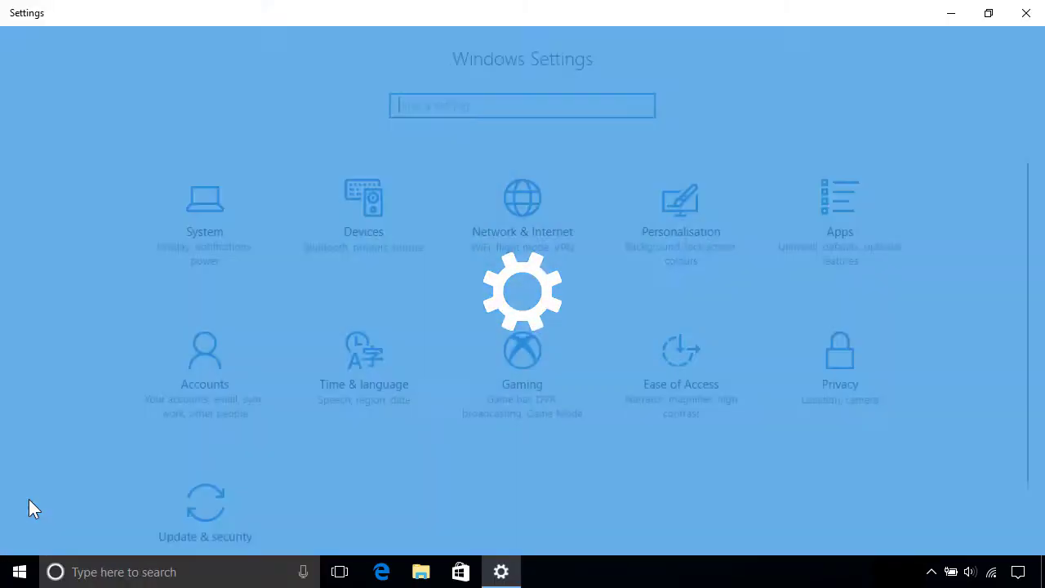
click(381, 228)
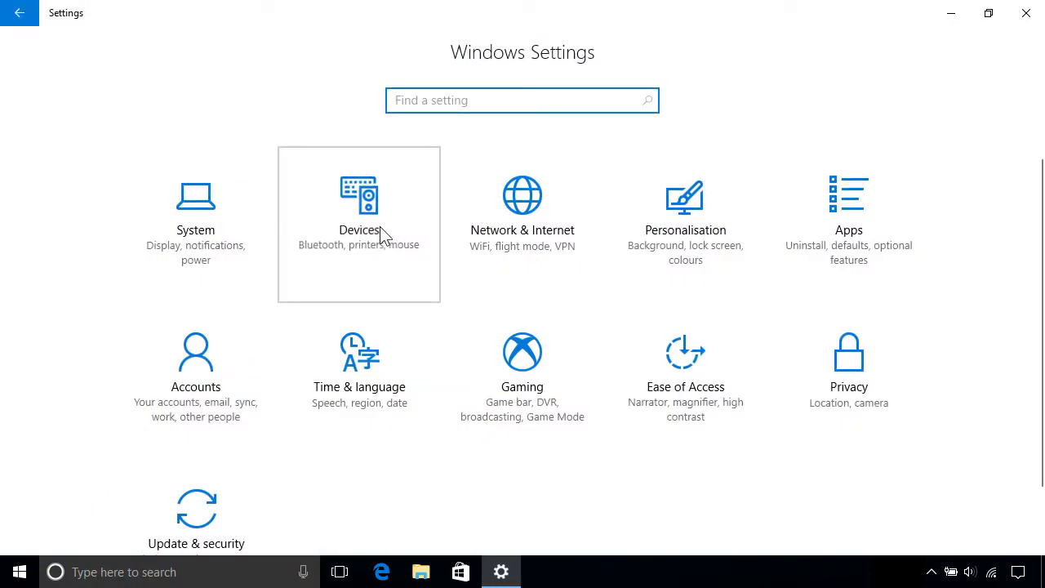
click(198, 223)
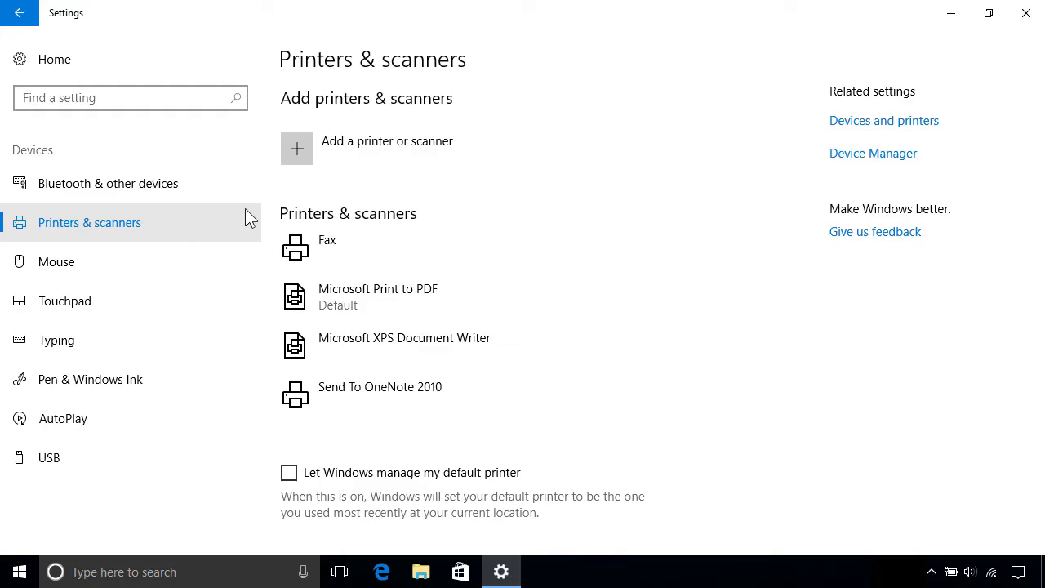
- Try to add an unlisted printer using the search option for a printer that is a little older
click(414, 151)
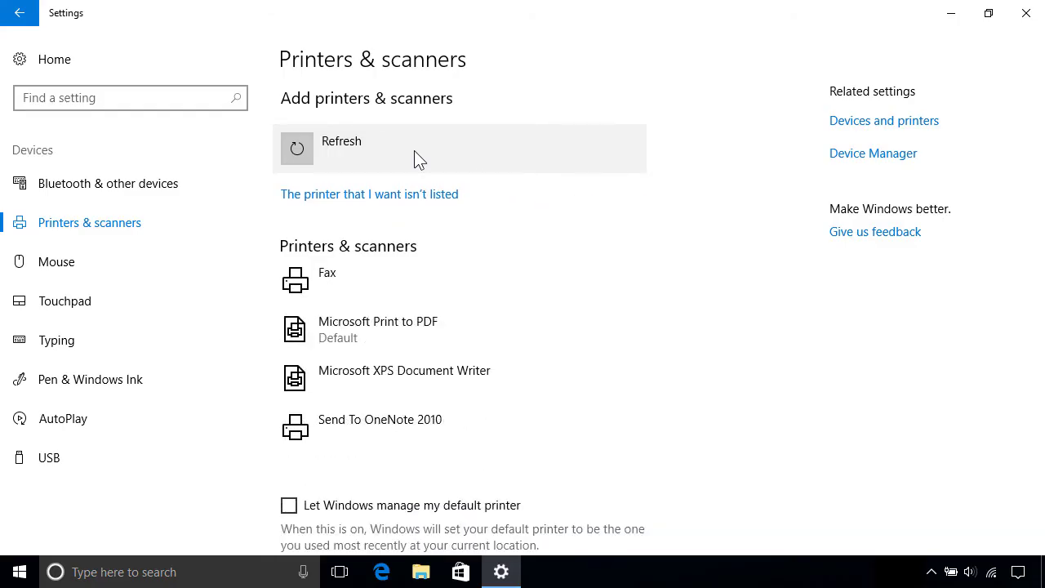
click(382, 196)
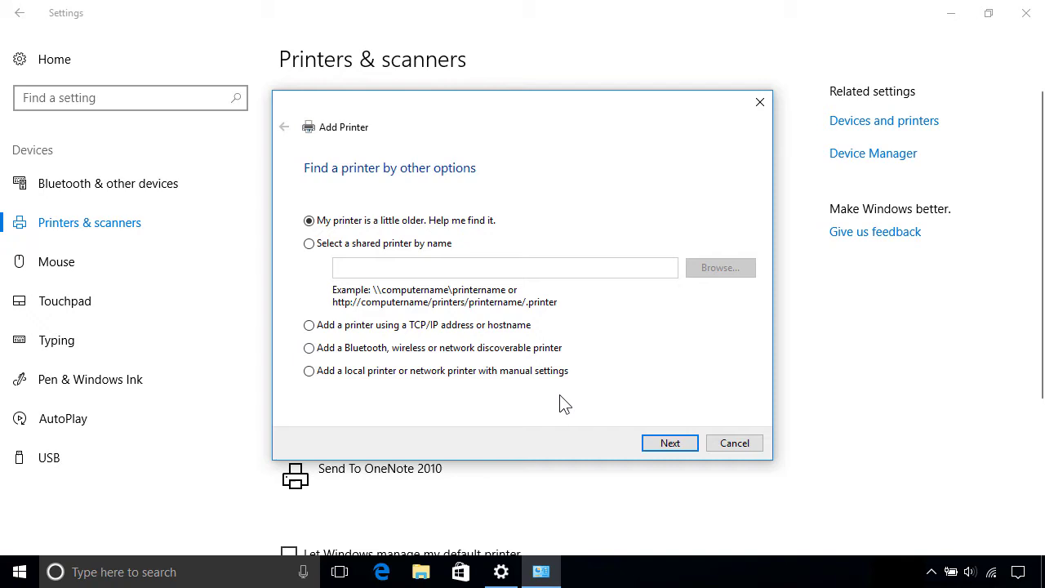
click(670, 442)
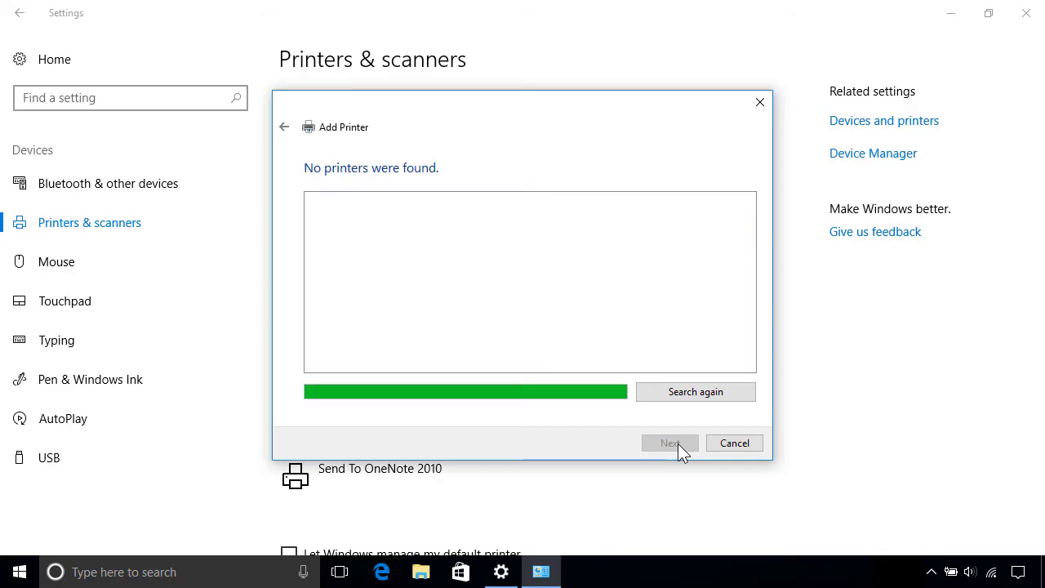
click(732, 444)
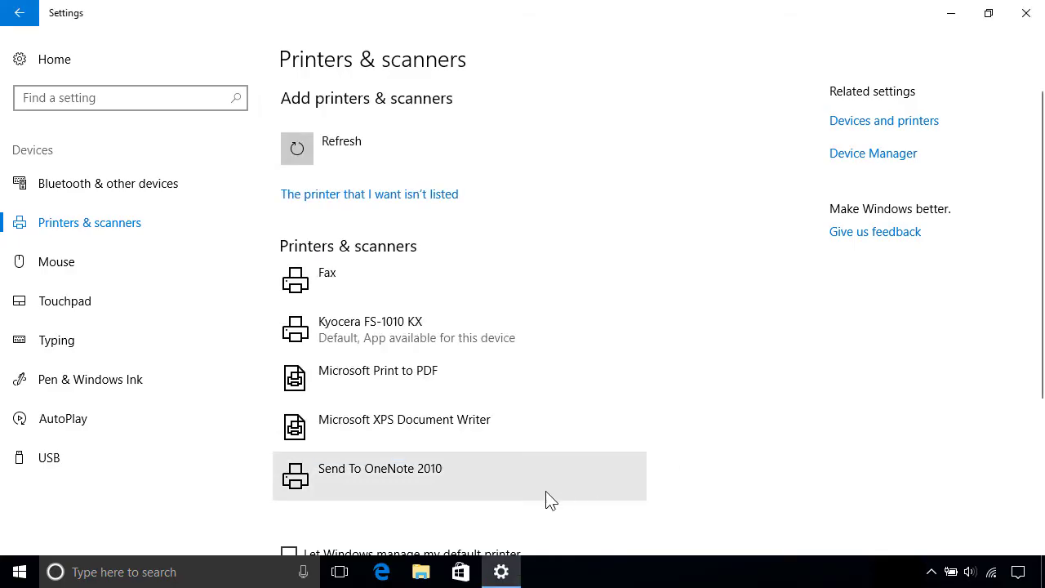
- Switch to Microsoft Edge, search Bing for "kyocera" and open the official Kyocera site
click(381, 573)
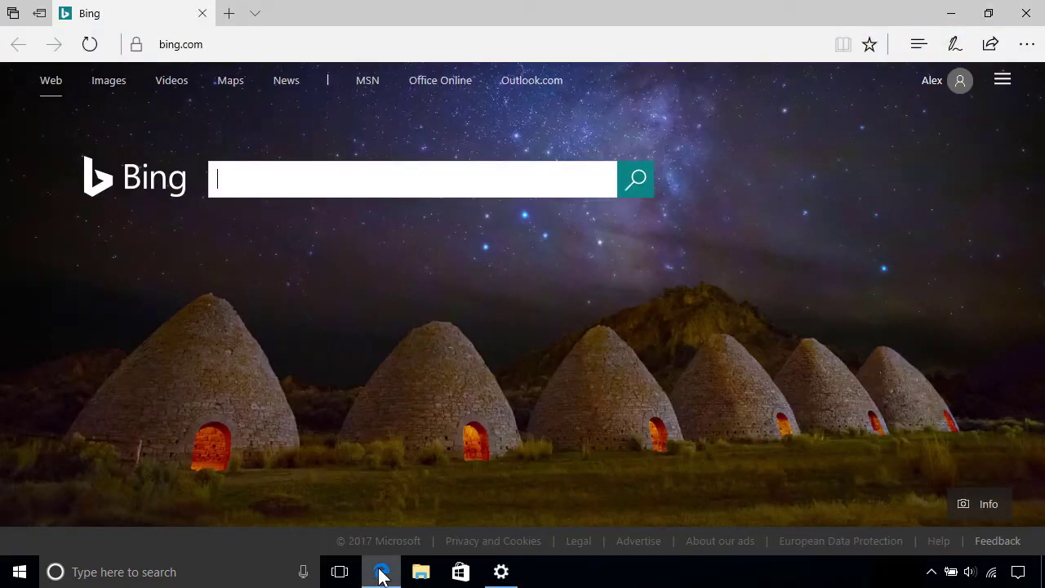
text(kyocera)
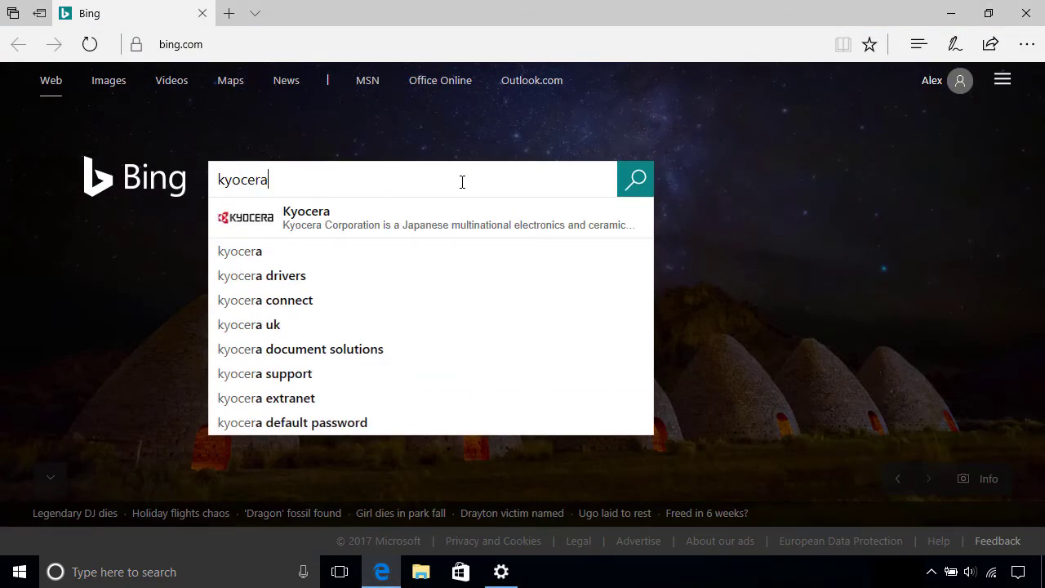
key(Return)
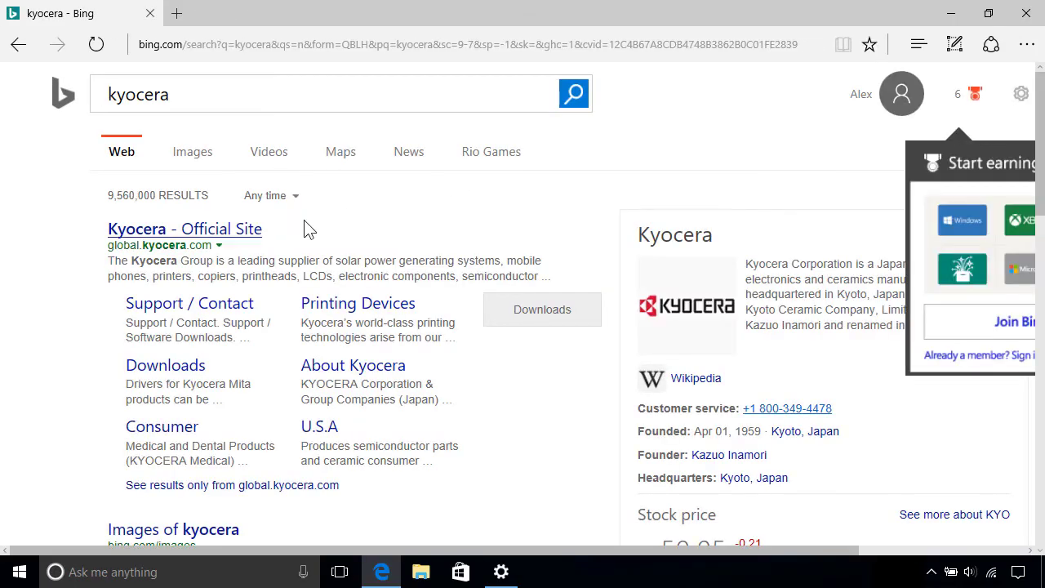
click(230, 234)
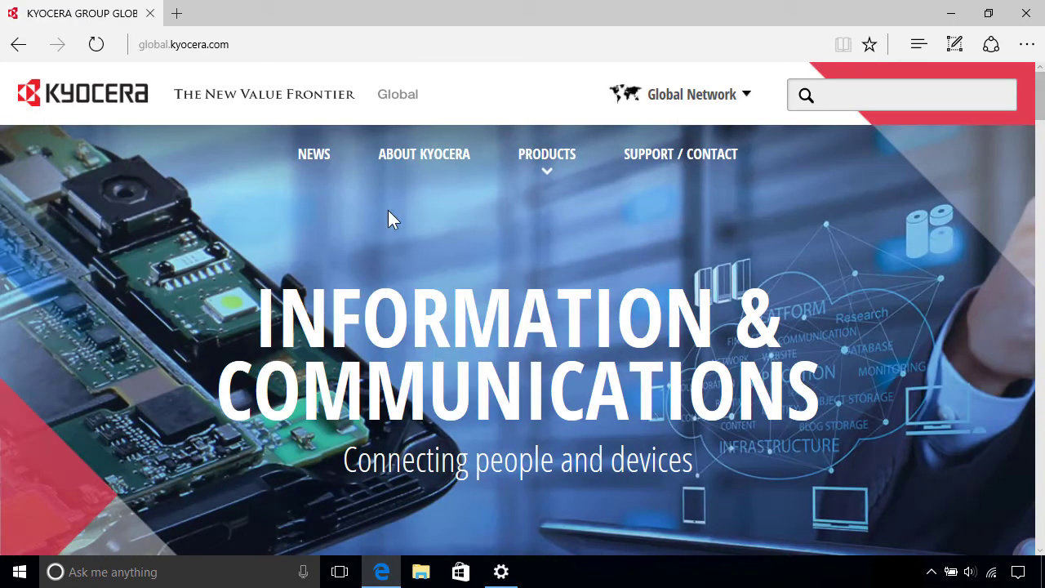
- Go to Kyocera's support pages and look up the FS-1010 in the Print category of the Download Centre
click(661, 160)
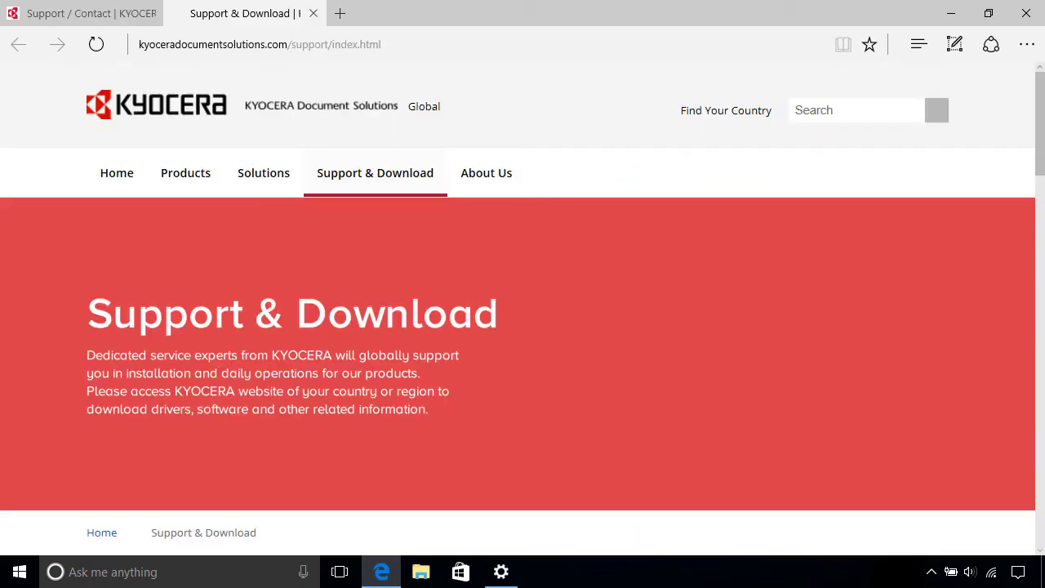
scroll(328, 286, down, 5)
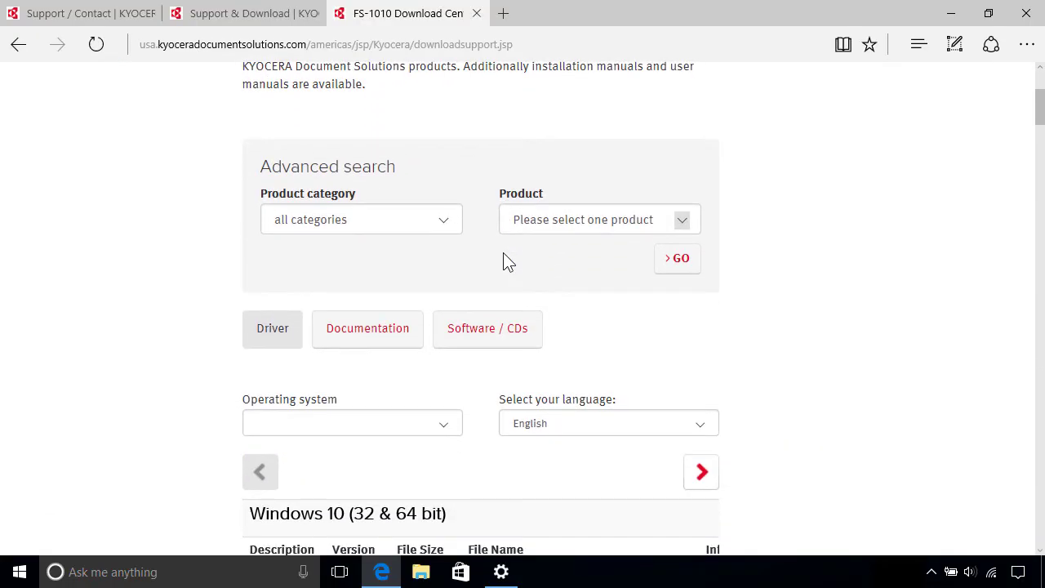
click(419, 222)
click(417, 239)
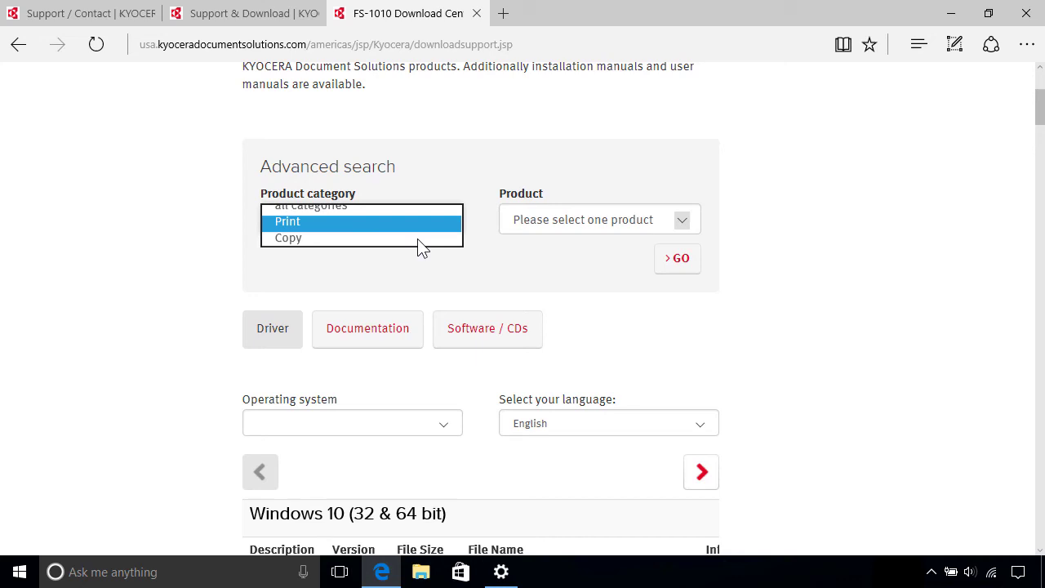
click(609, 222)
scroll(610, 228, down, 5)
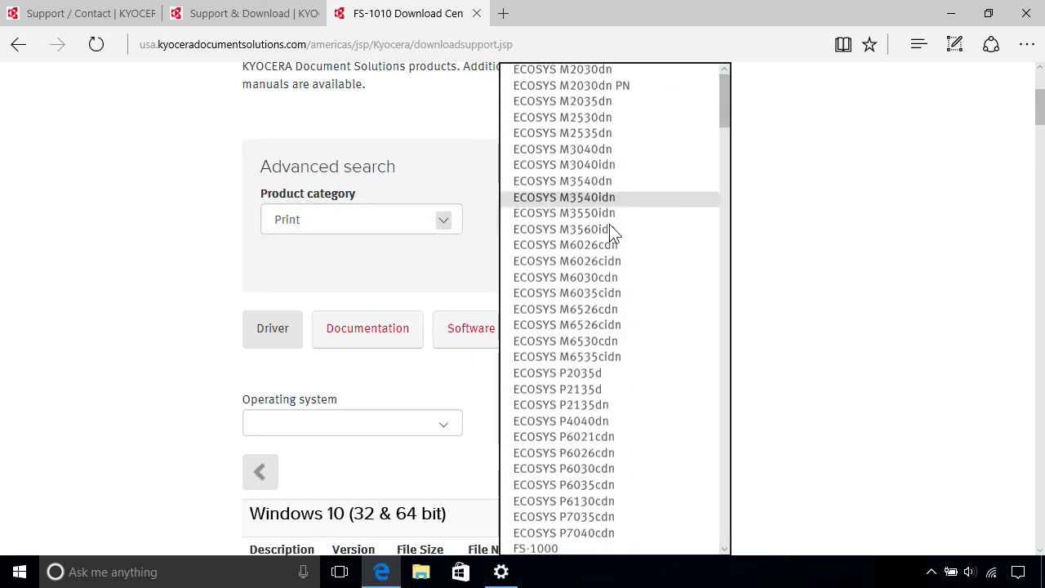
click(610, 236)
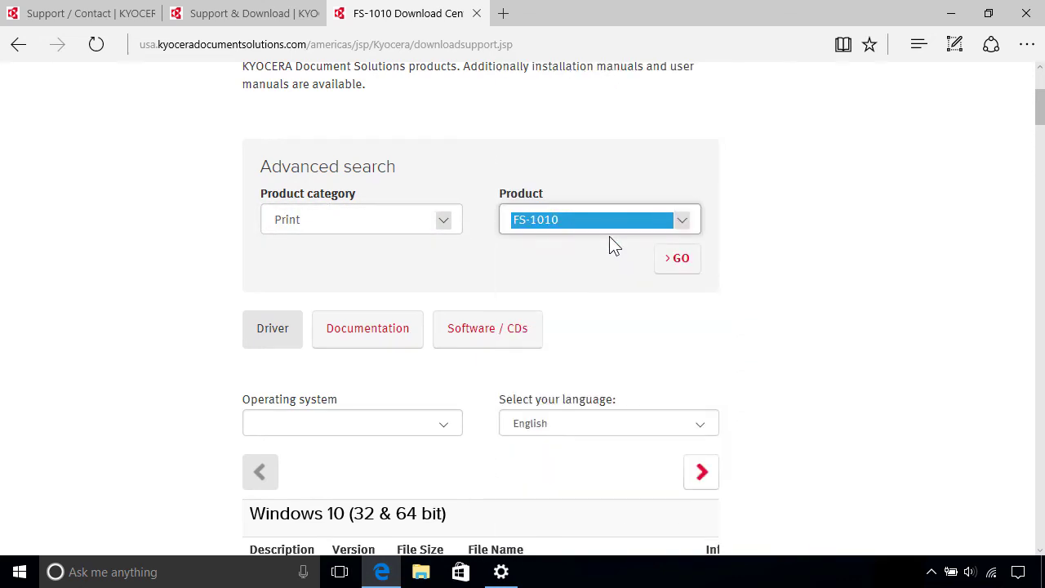
click(683, 263)
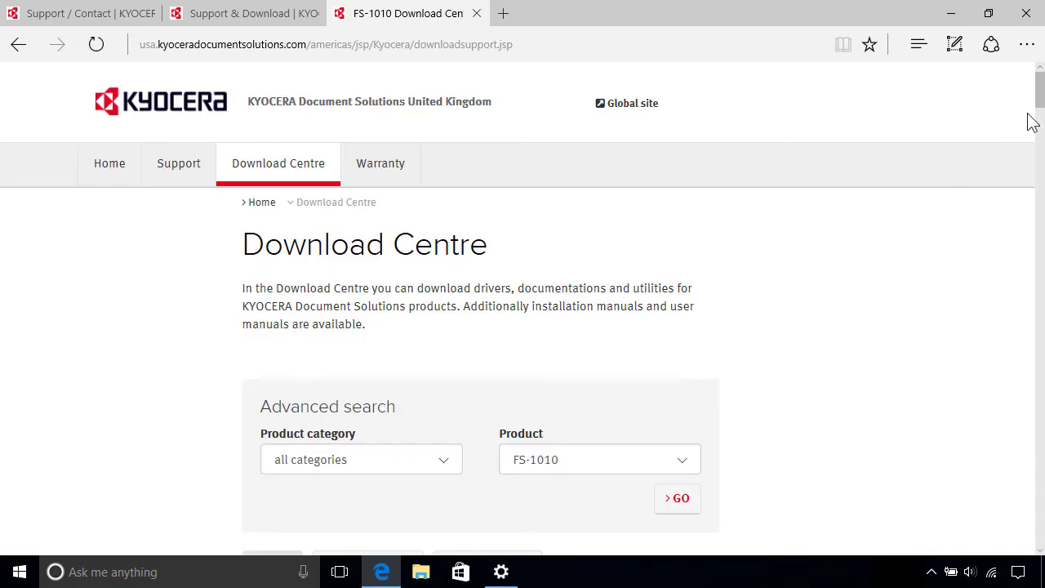
- Download and save the Windows 10 KX driver package KXDrv_6.3.0909_UPD_Signed_EU.zip
click(1041, 124)
drag(1041, 128, 1041, 140)
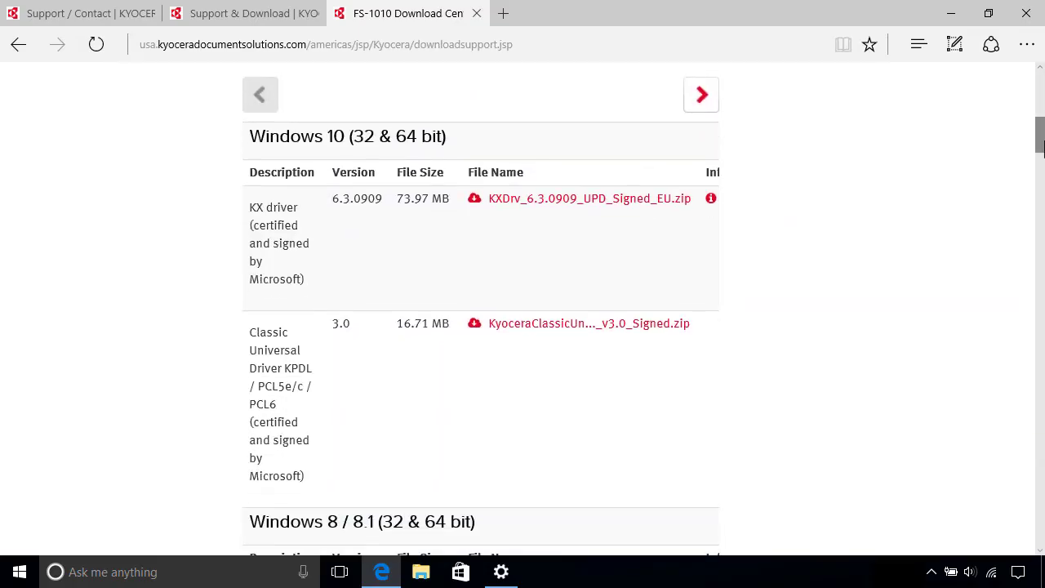
click(611, 200)
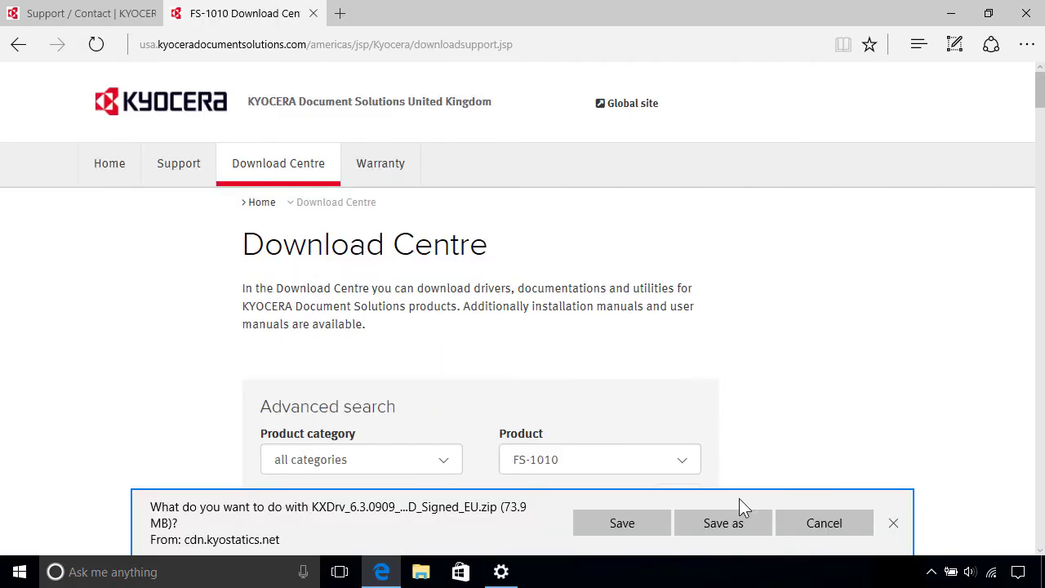
click(650, 524)
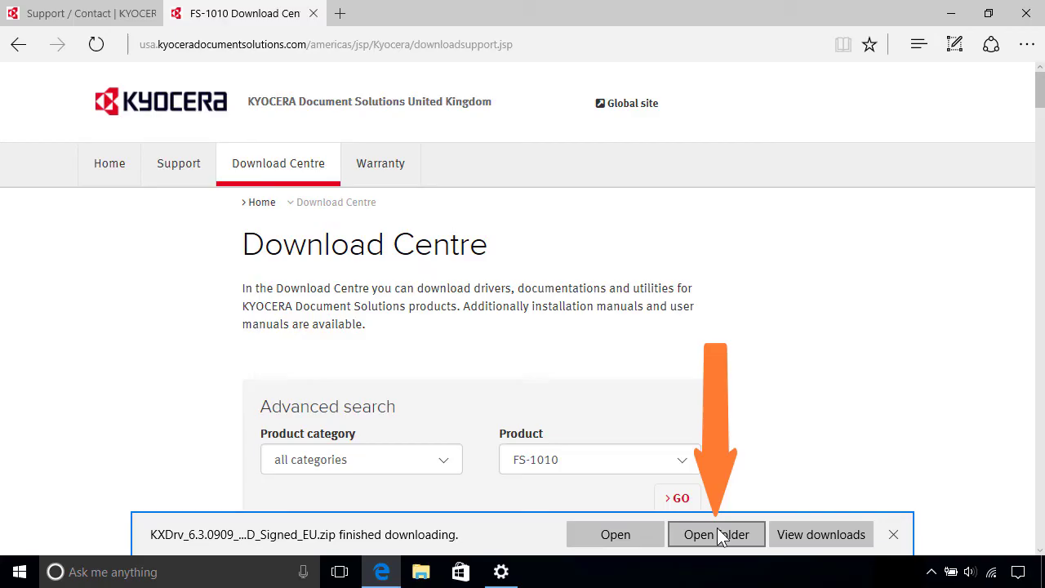
- Open the folder containing the downloaded driver package and extract all its files to the default destination
click(718, 534)
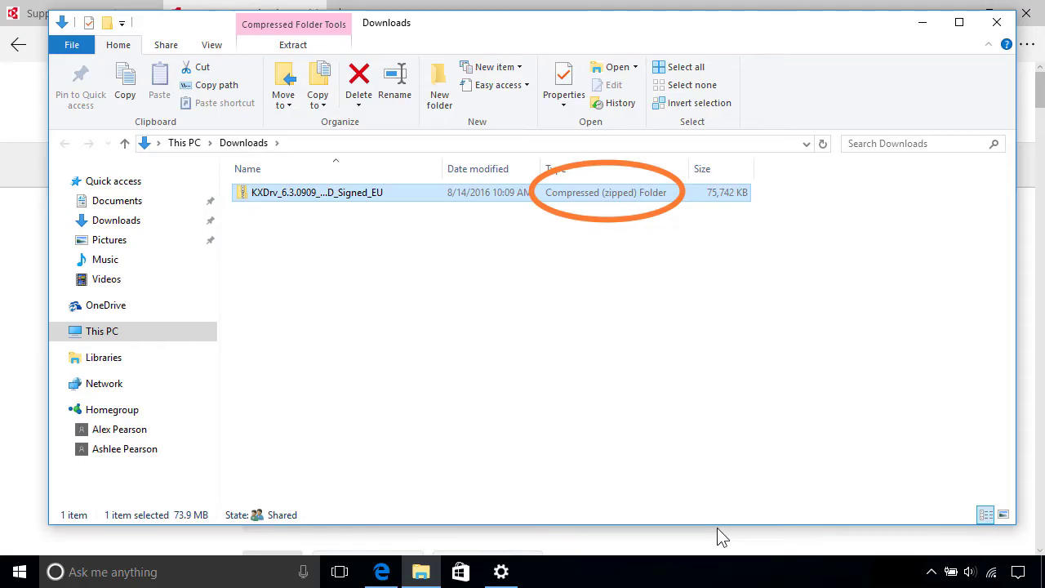
click(330, 49)
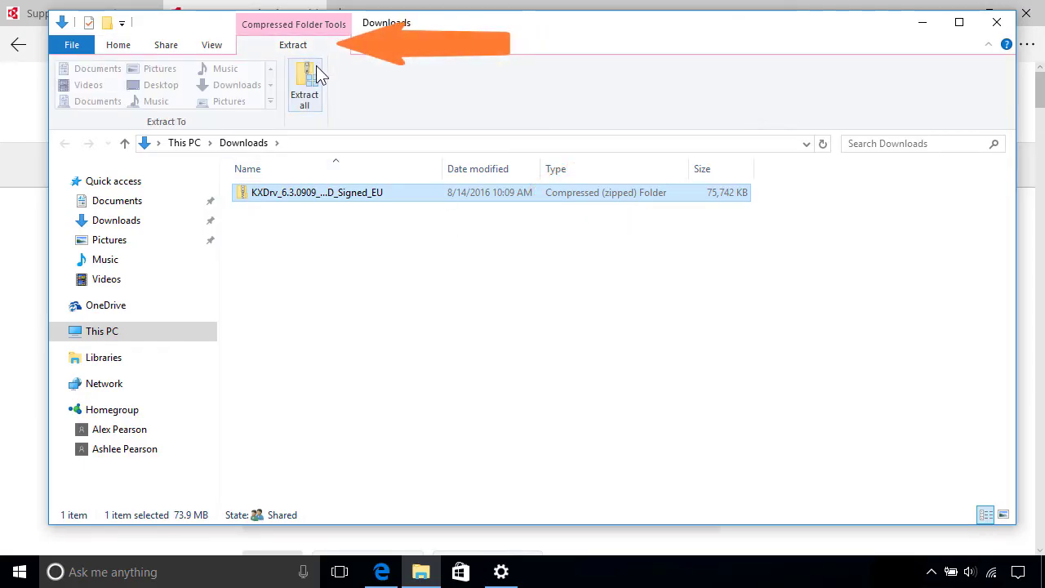
click(317, 74)
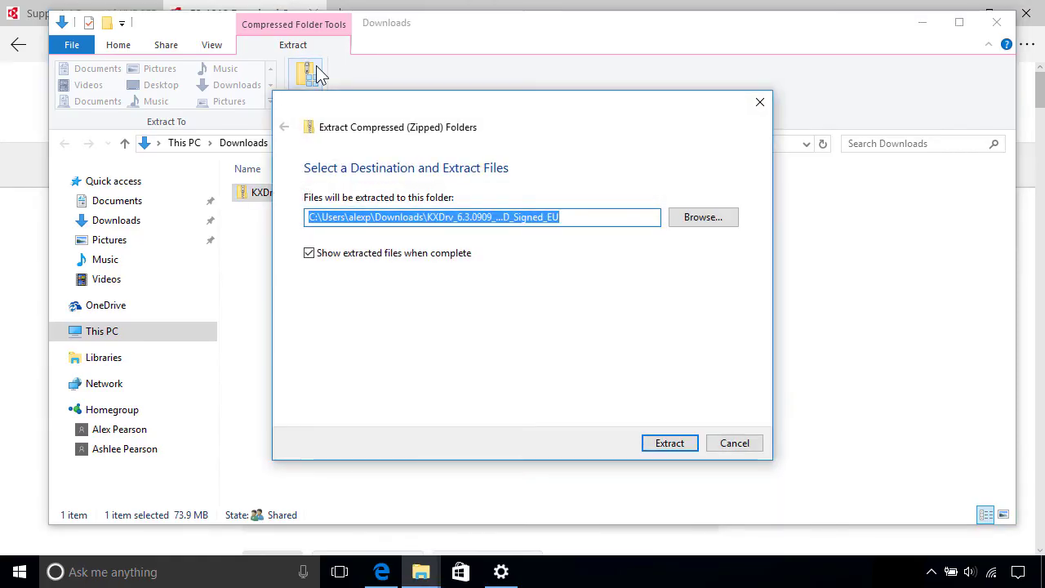
click(664, 447)
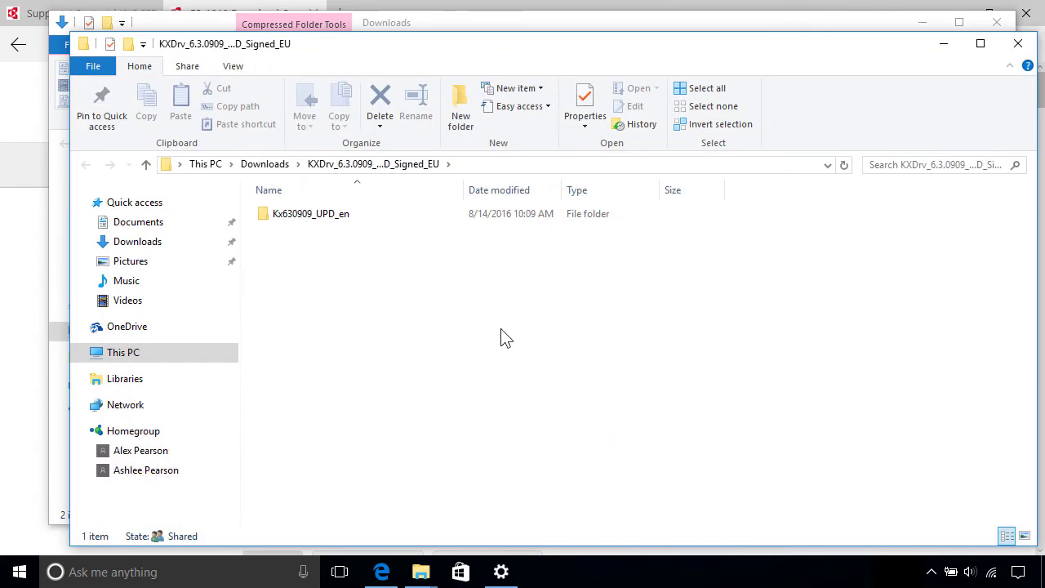
- Run the Setup application from the extracted Kx630909_UPD_en folder and choose Express Install in the Product Library
click(382, 219)
double_click(383, 226)
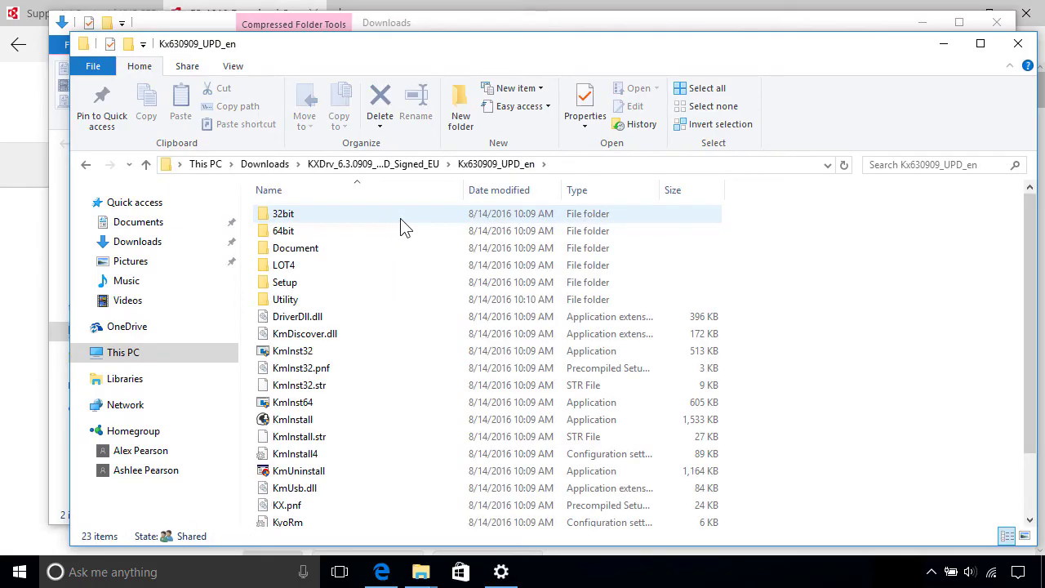
scroll(1028, 276, down, 2)
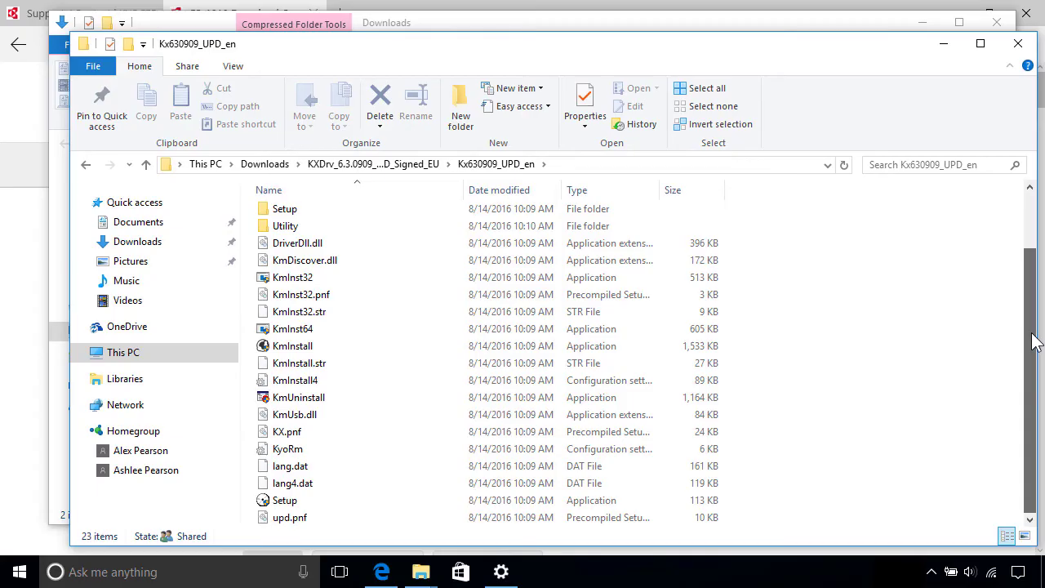
double_click(379, 500)
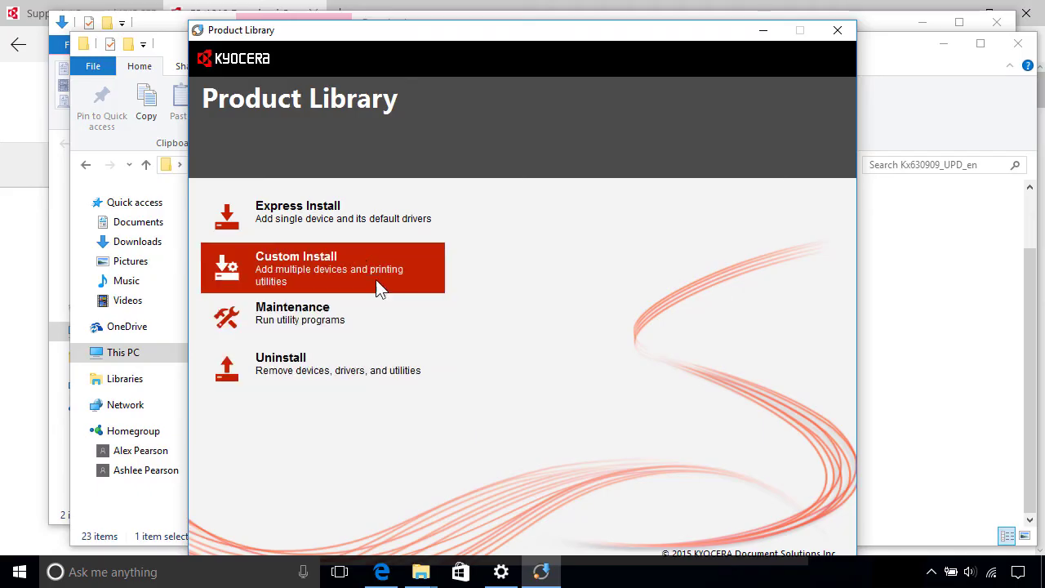
click(338, 229)
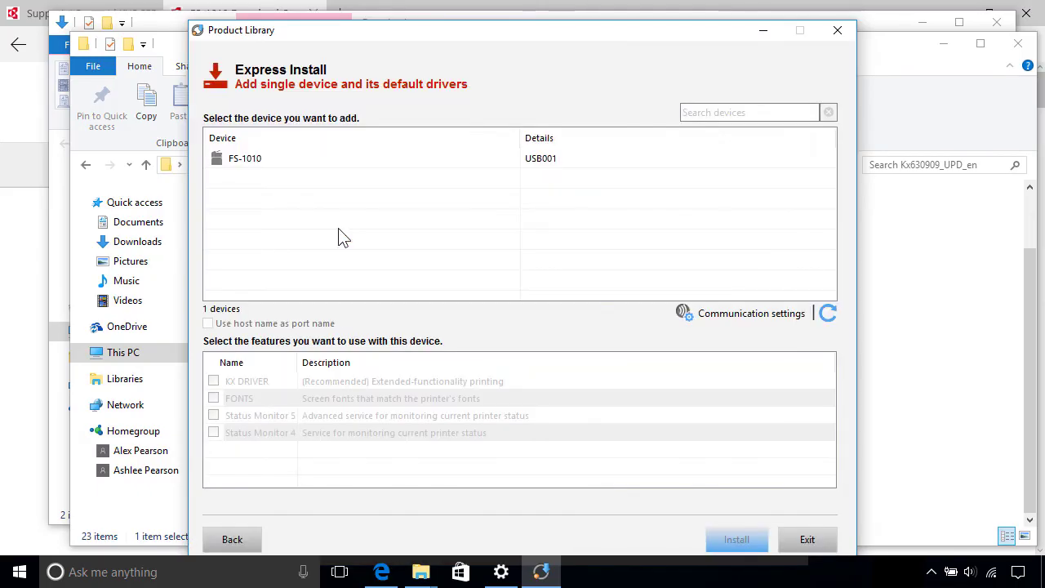
- Install the FS-1010 on USB001 with the KX DRIVER and FONTS features, then finish and close the installer
click(304, 160)
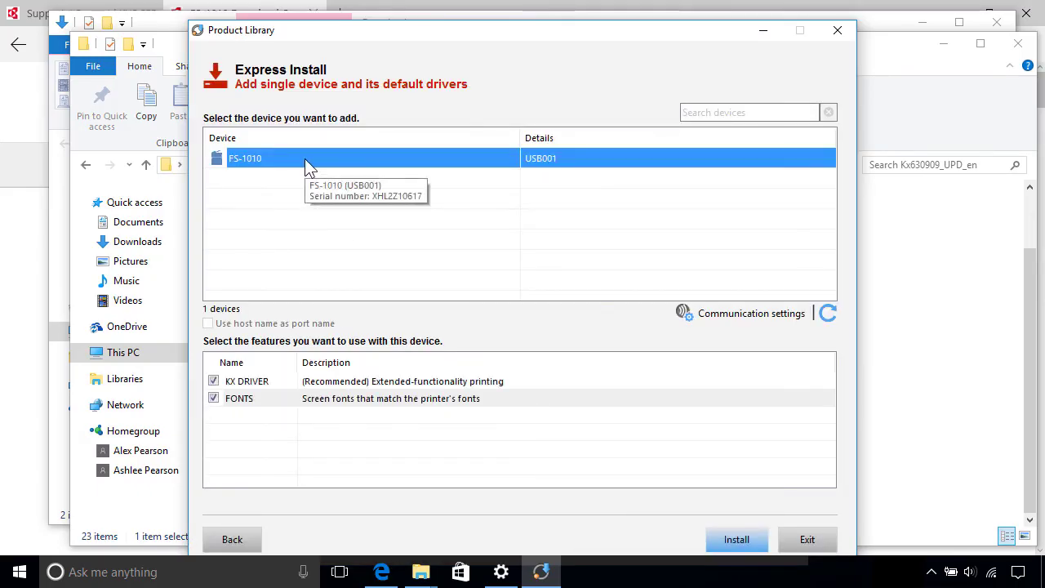
click(730, 535)
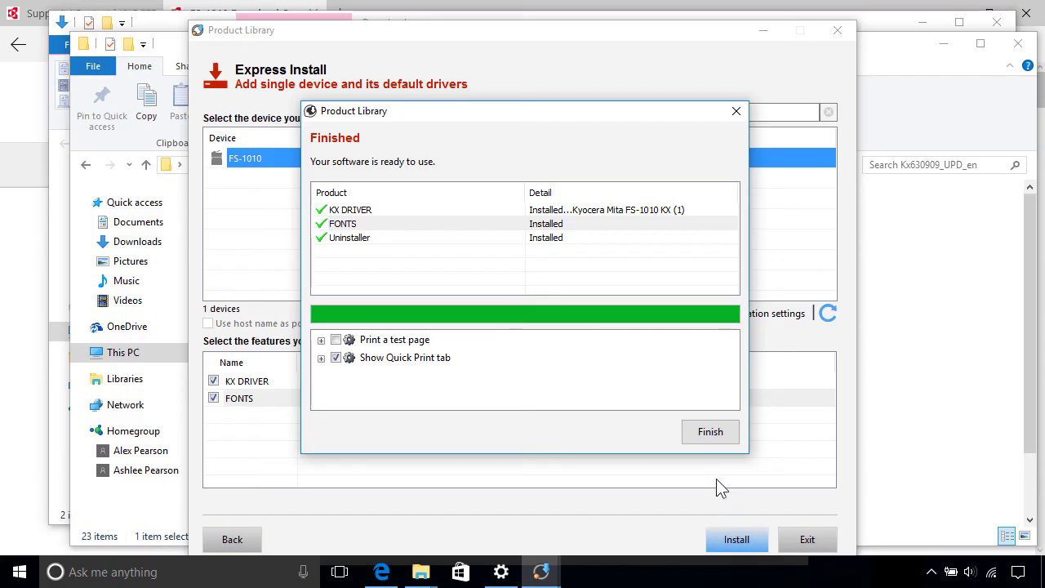
click(707, 434)
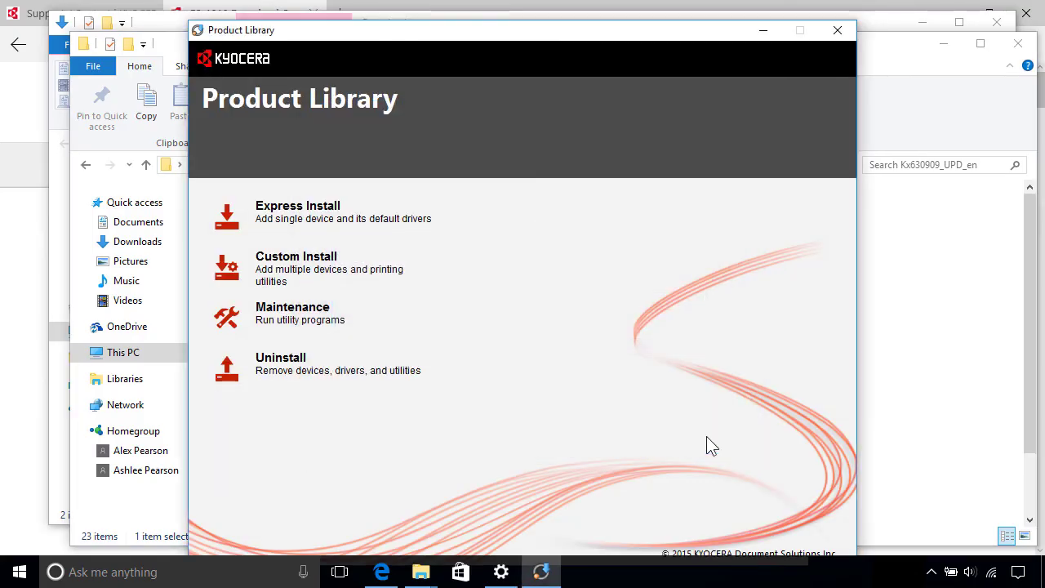
click(839, 37)
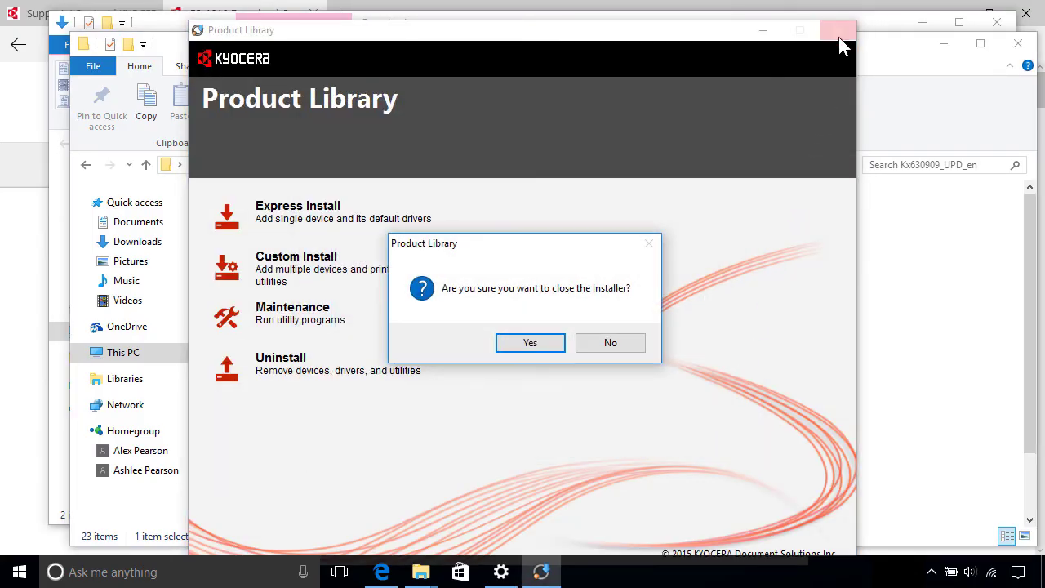
key(Return)
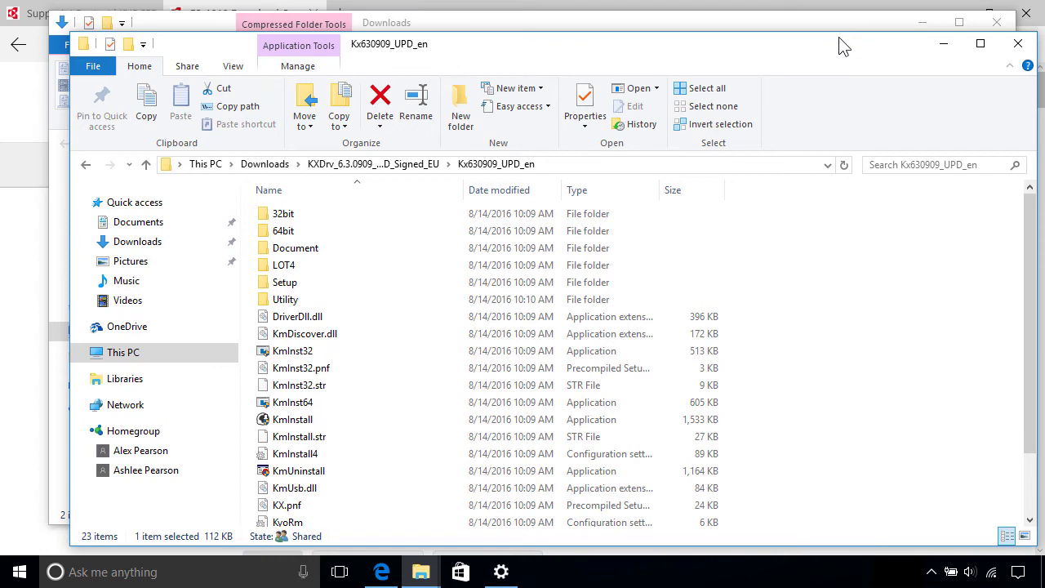
- From the Kyocera Mita FS-1010 KX entry in Settings, get the free KYOCERA Print Center app from the Store
click(498, 574)
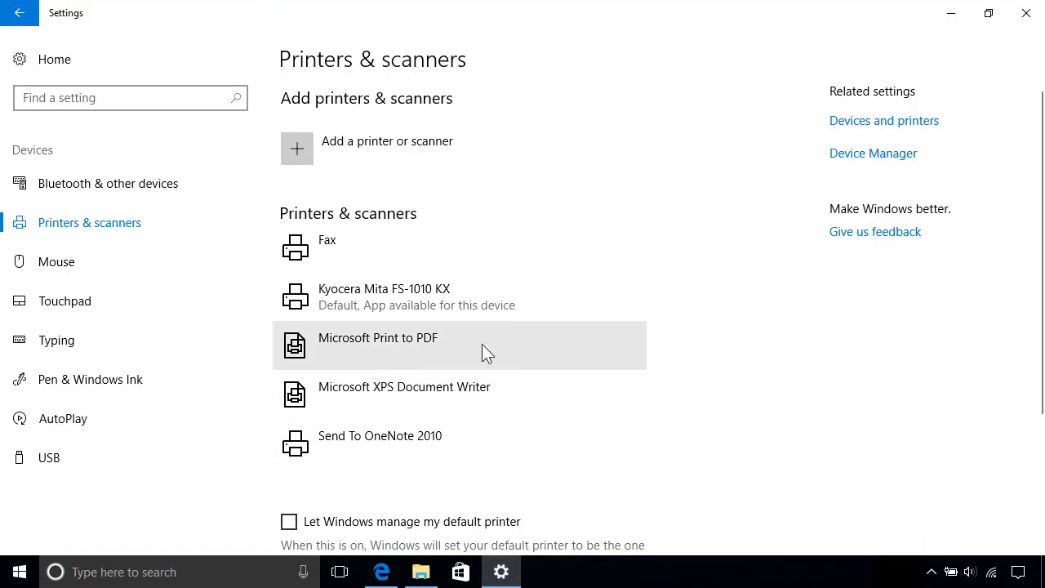
click(481, 303)
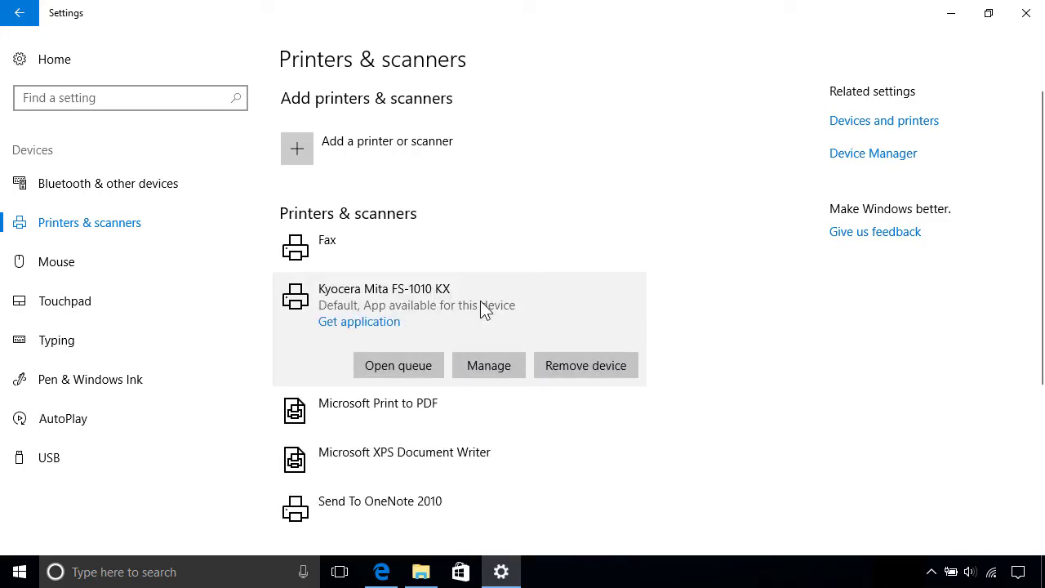
click(356, 323)
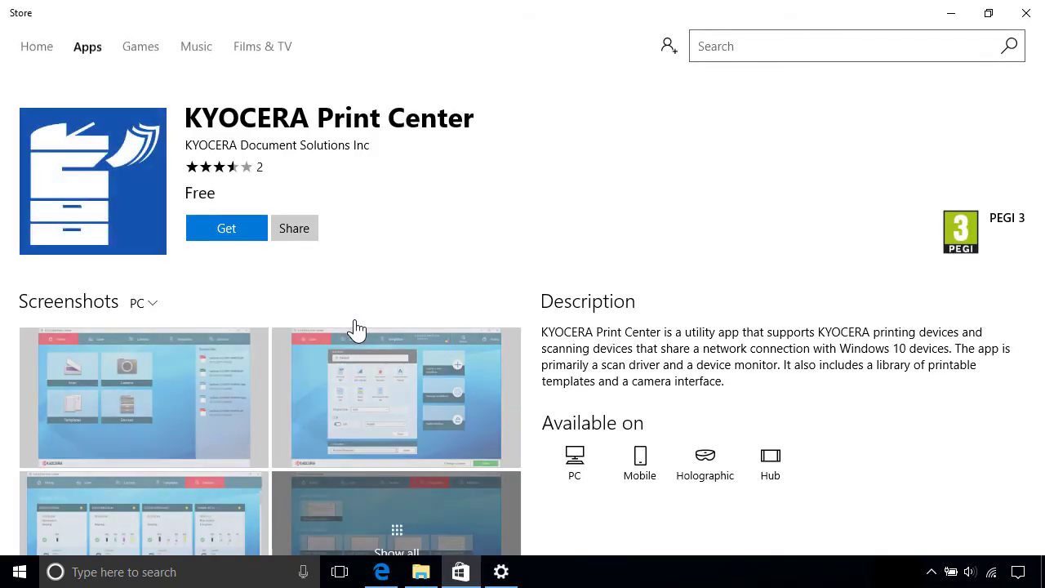
click(242, 233)
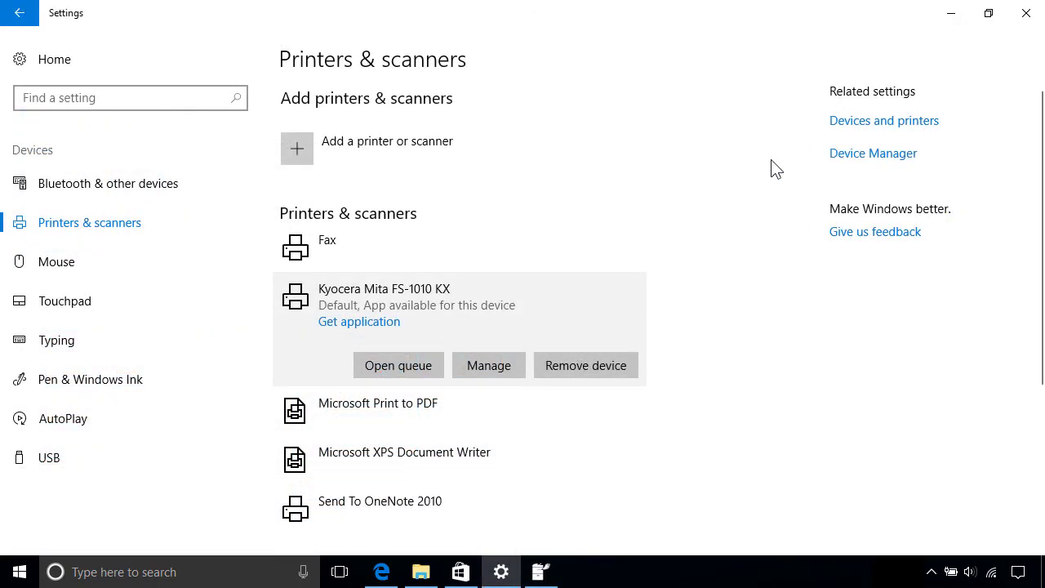
- Check the Kyocera Mita FS-1010 KX print queue and review its Layout and Paper/Quality printing preferences
click(414, 372)
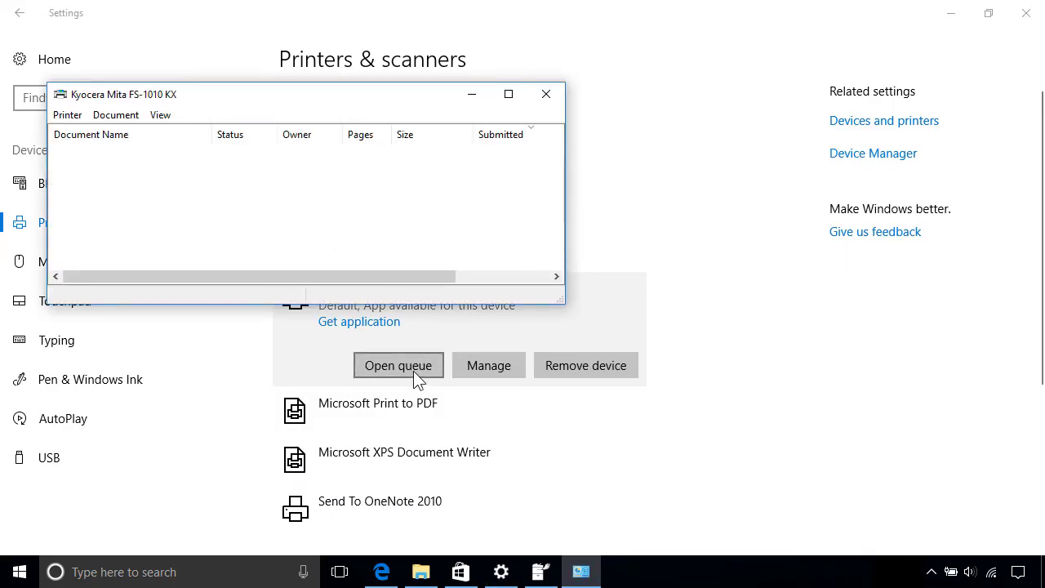
click(545, 96)
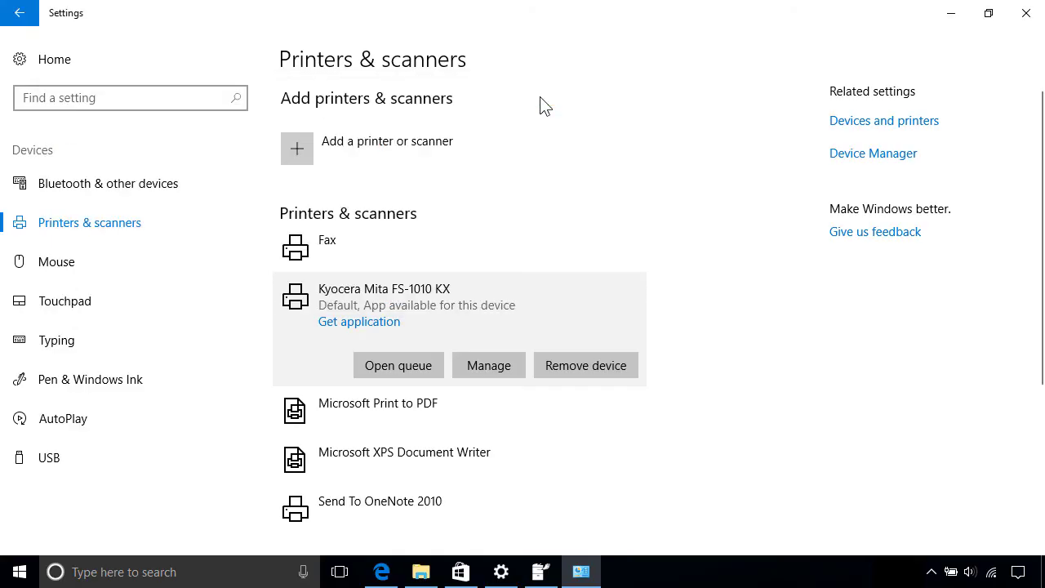
click(473, 363)
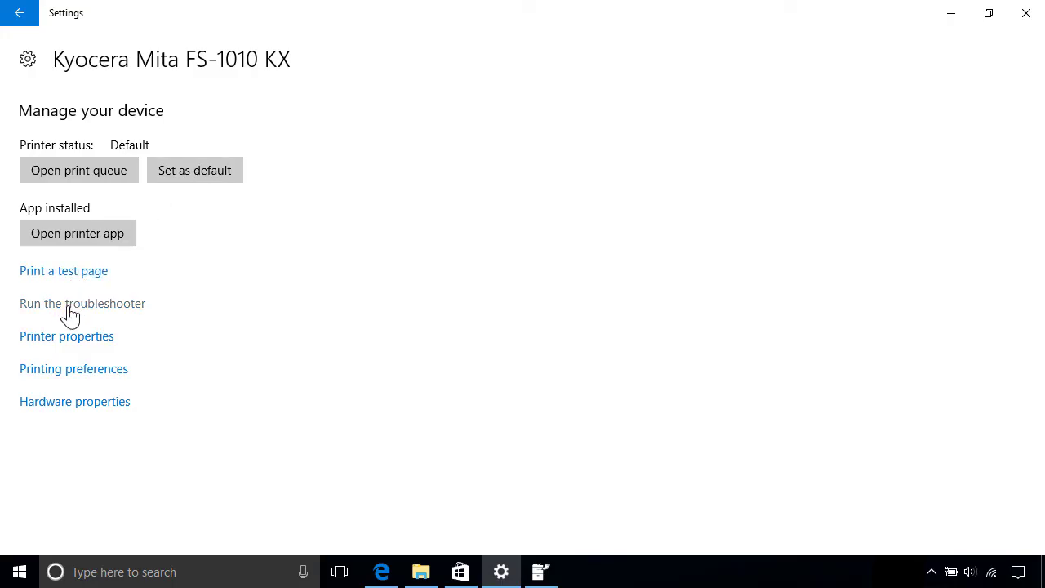
click(71, 371)
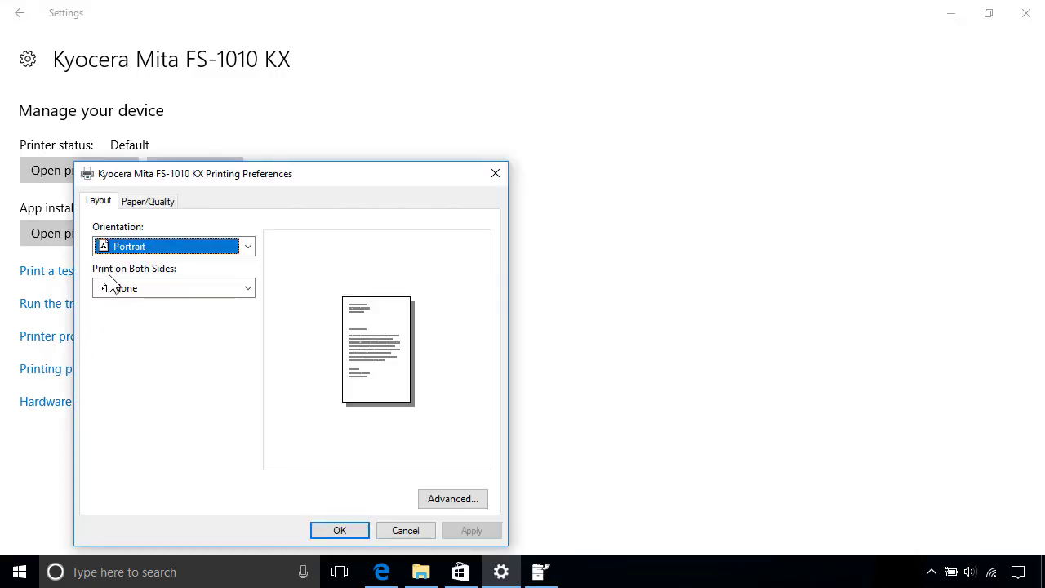
click(144, 204)
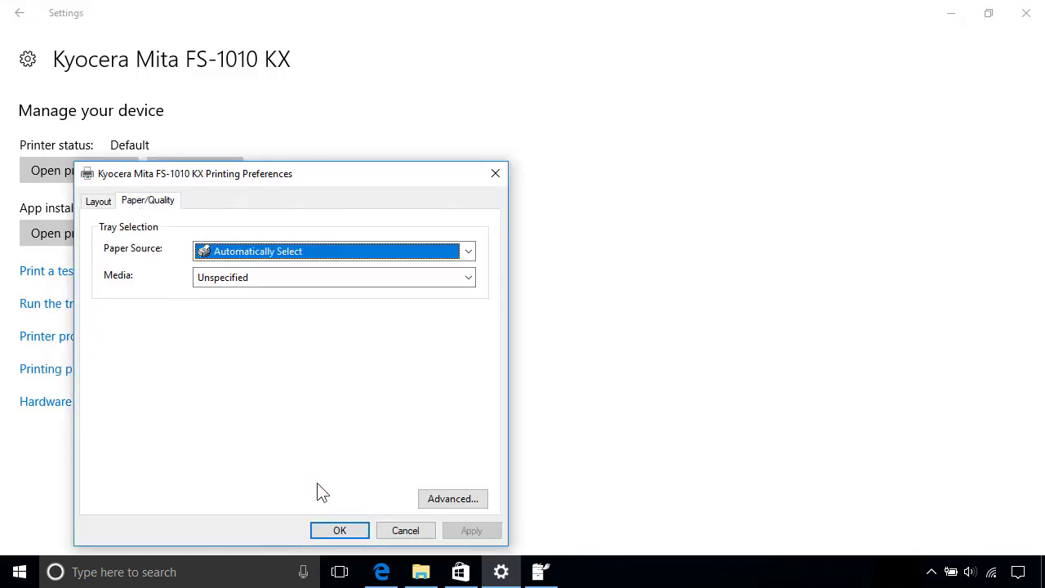
click(340, 531)
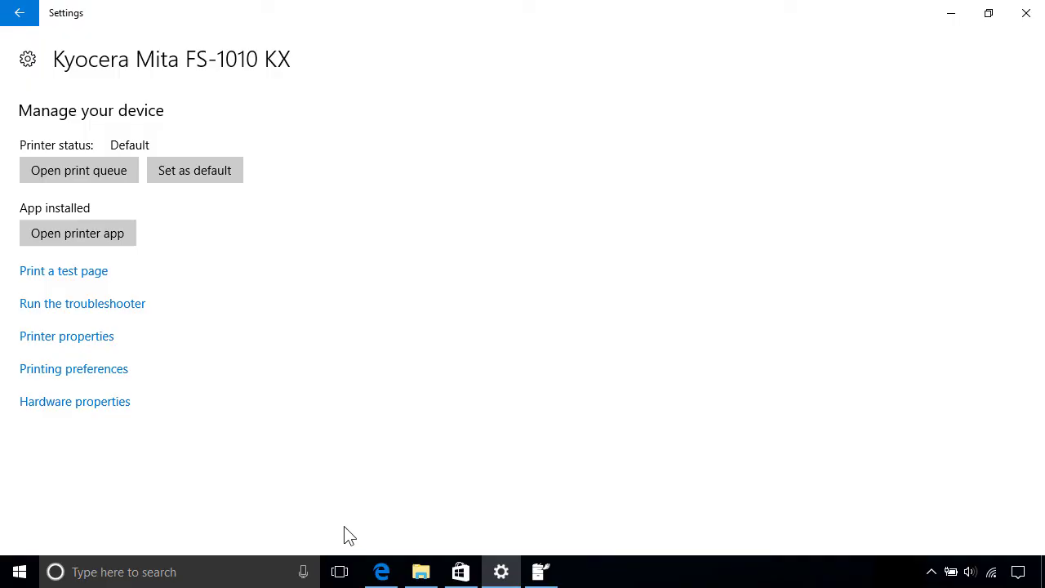
- Return to the Printers & scanners list and review the default printer and metered connection options
click(21, 14)
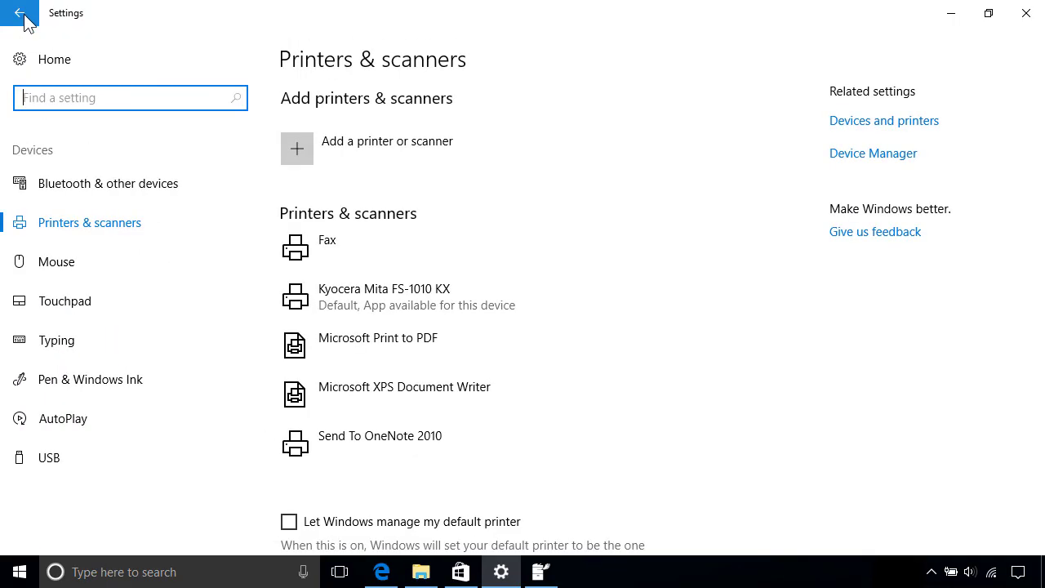
scroll(434, 488, down, 3)
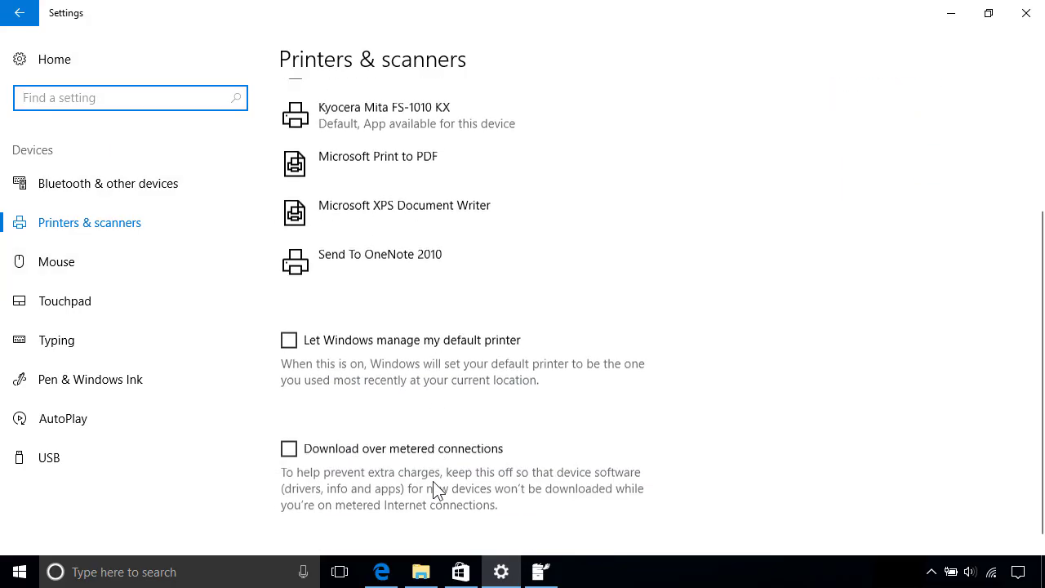